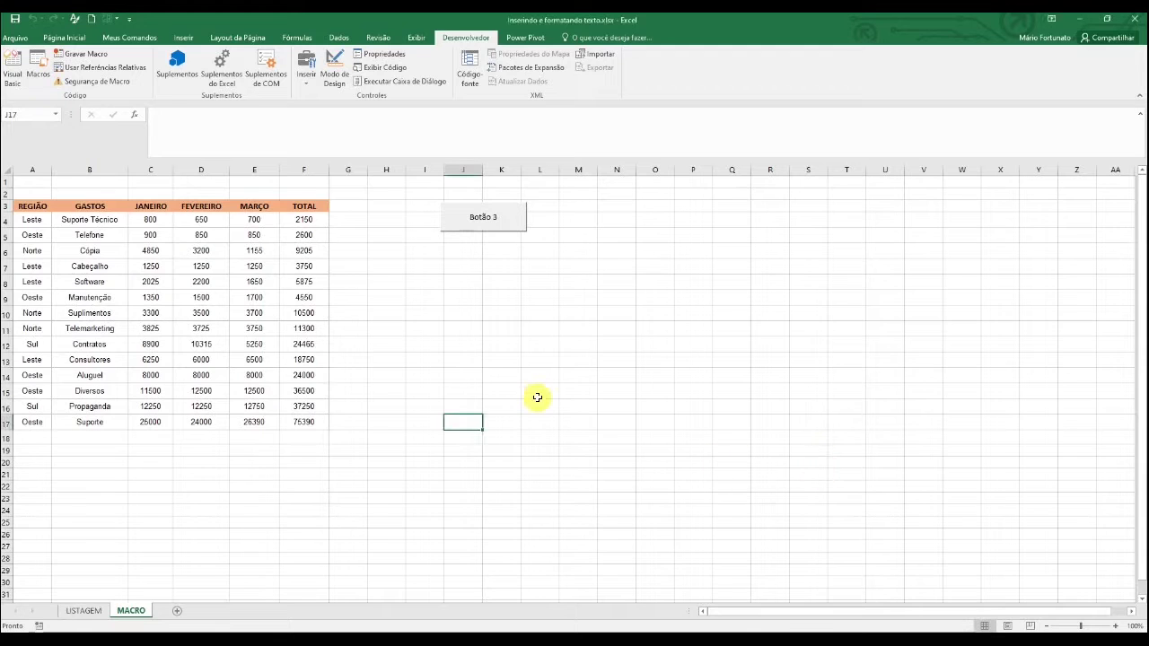
Step: Look over the GASTOS, JANEIRO and FEVEREIRO header cells in row 3
left_click(81, 205)
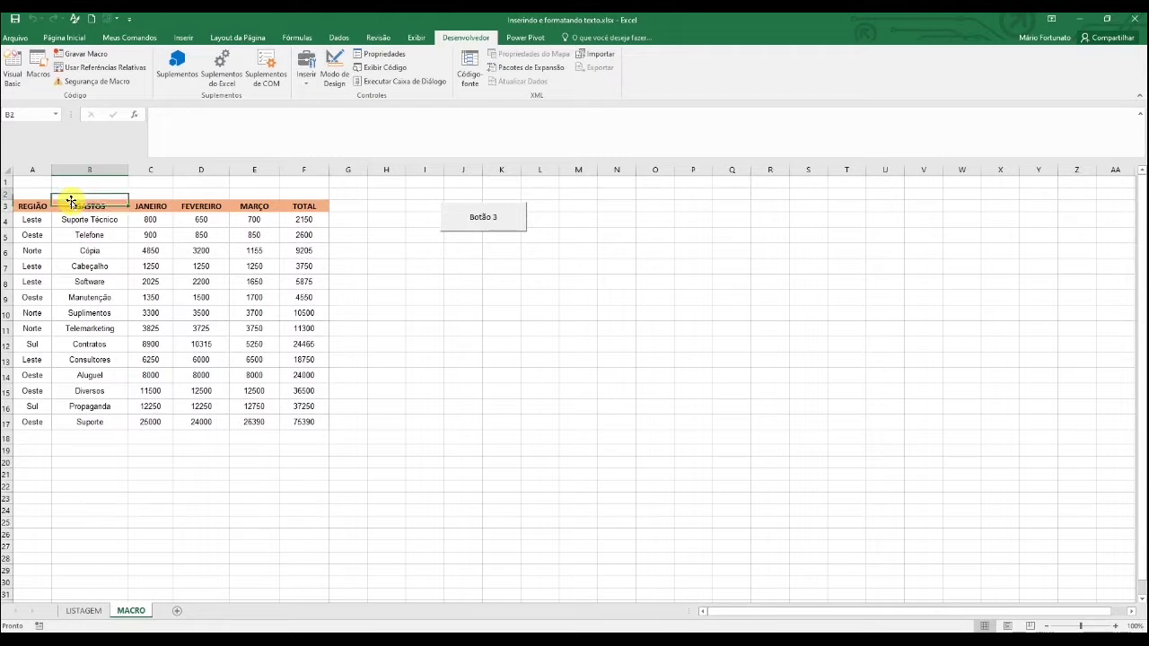
key("Right")
key("Right")
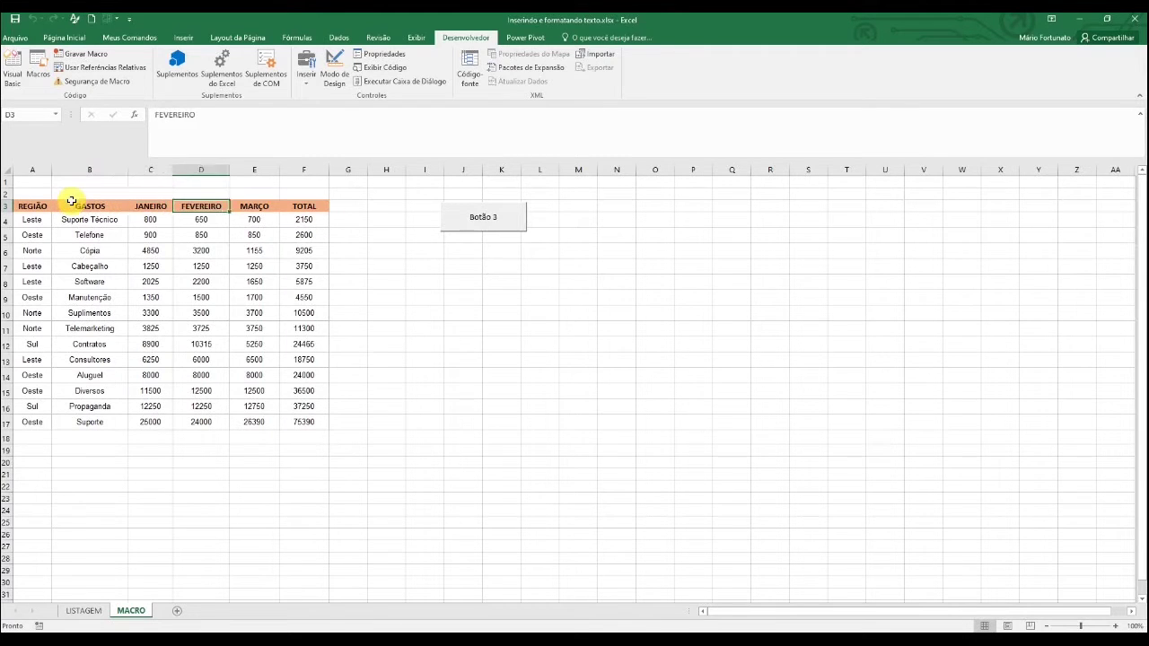
key("Right")
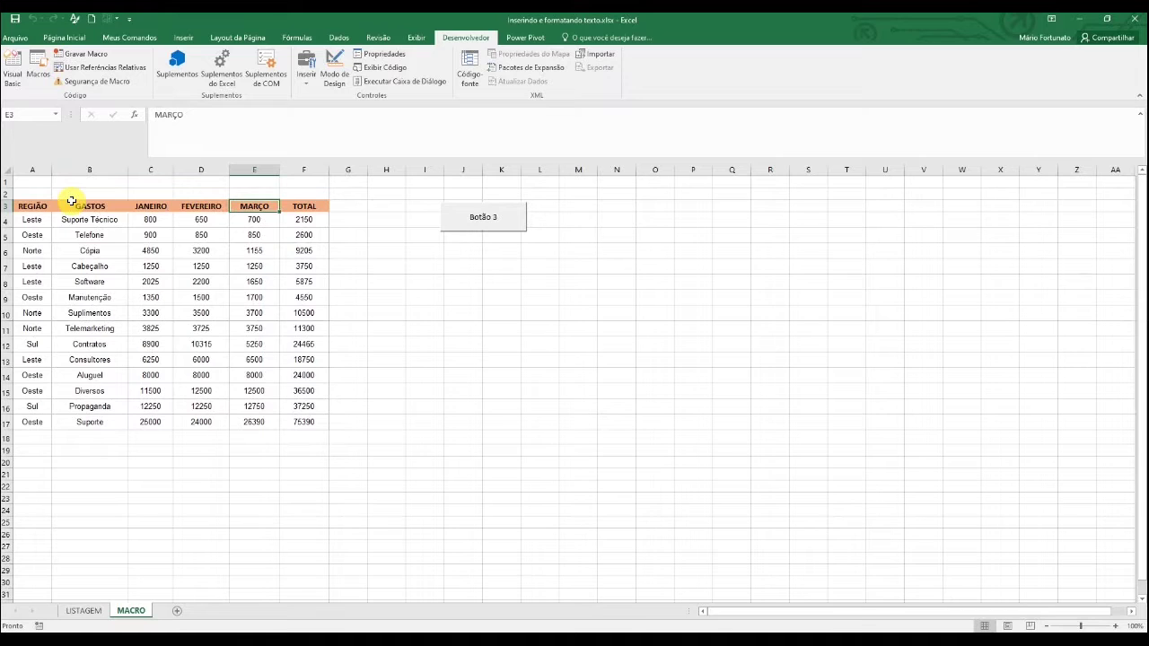
key("Down")
key("Up")
key("Left")
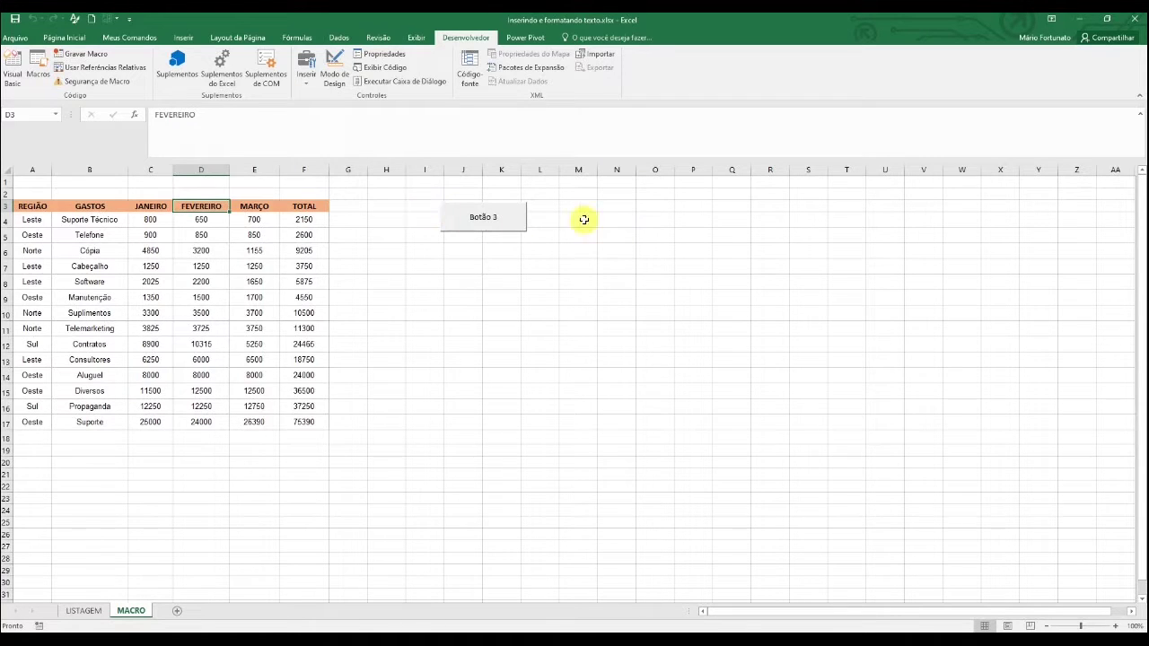
right_click(616, 237)
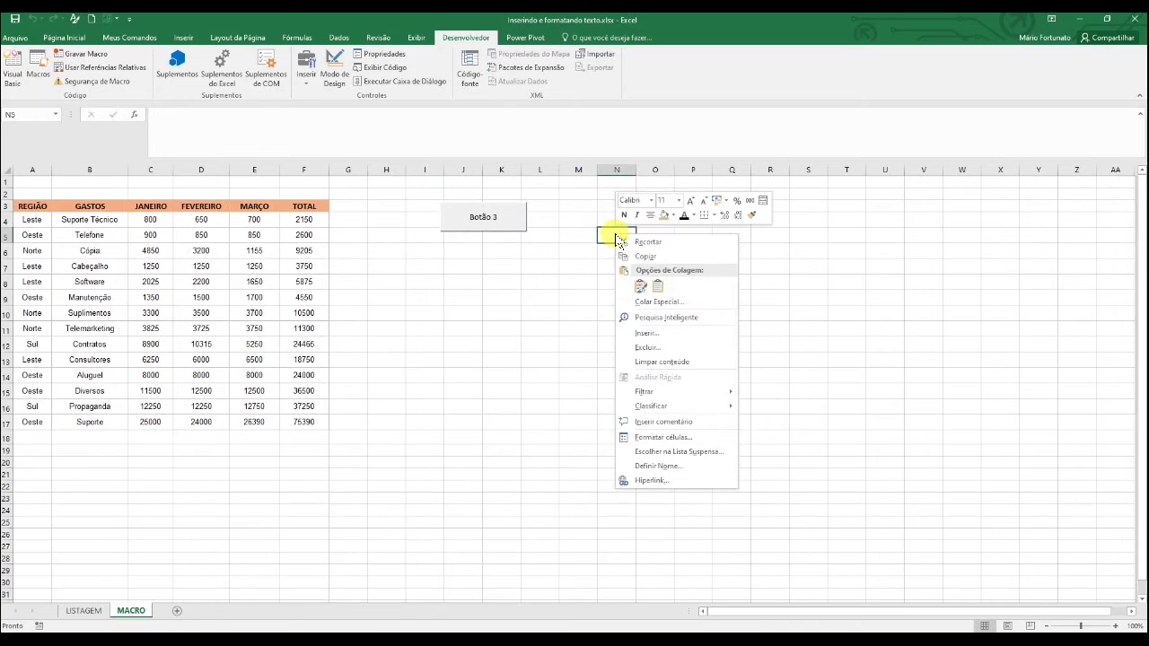
left_click(745, 61)
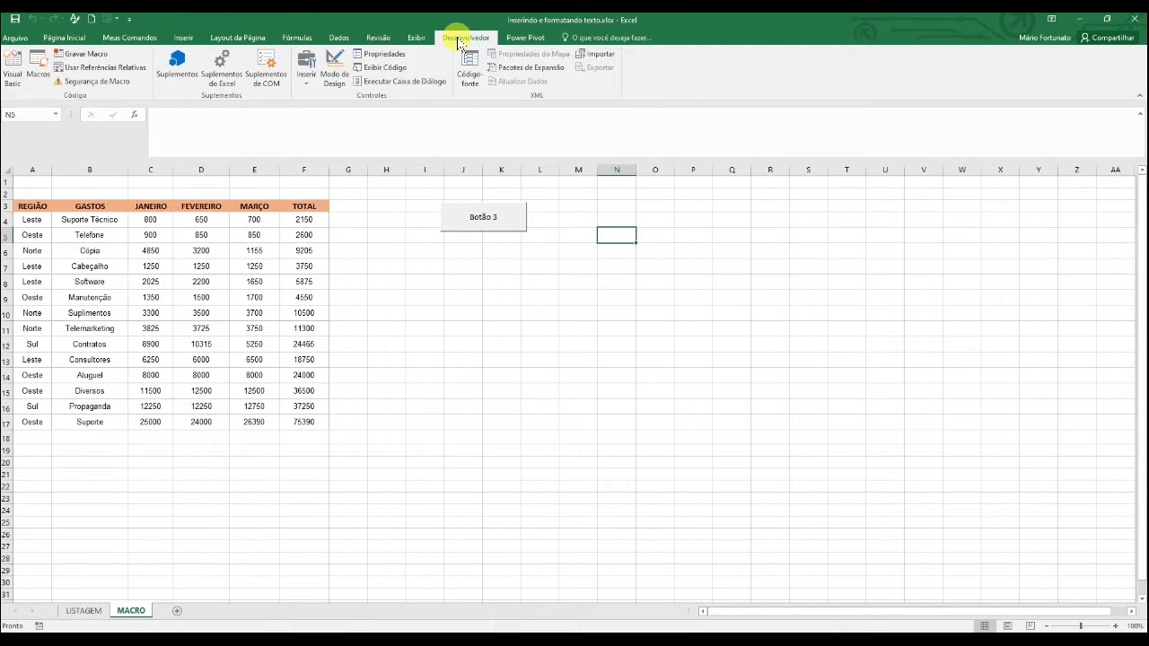
Step: From the Macro dialog, open the FORMAT macro in the VBA editor with Editar
left_click(42, 63)
left_click_drag(453, 169, 427, 221)
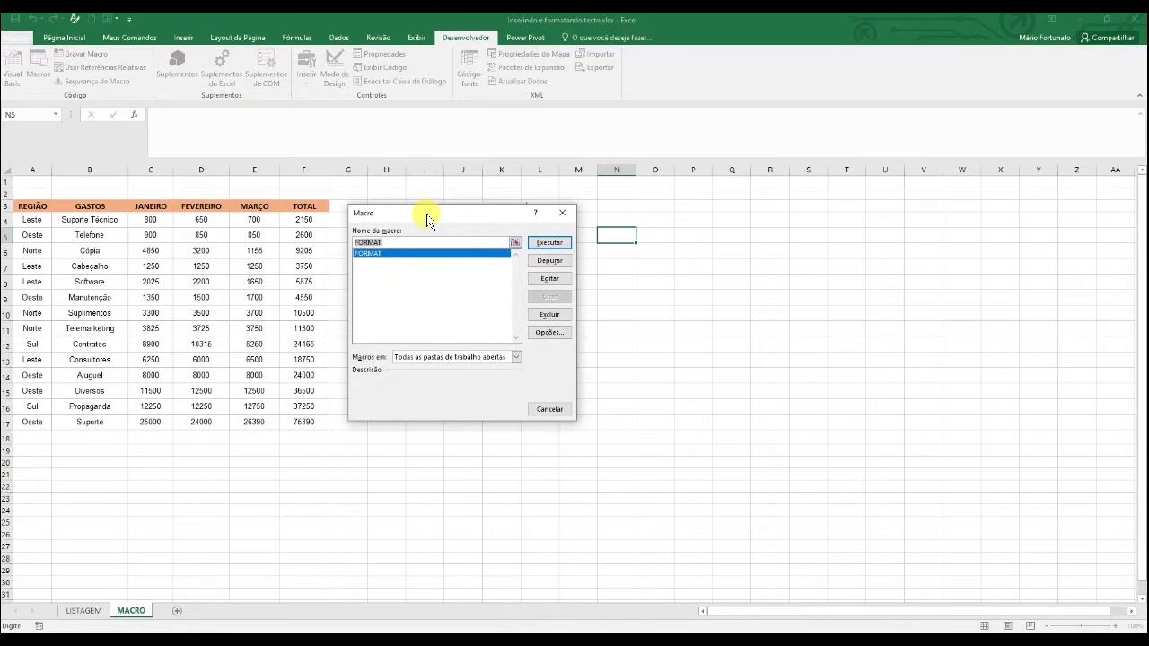
left_click(399, 255)
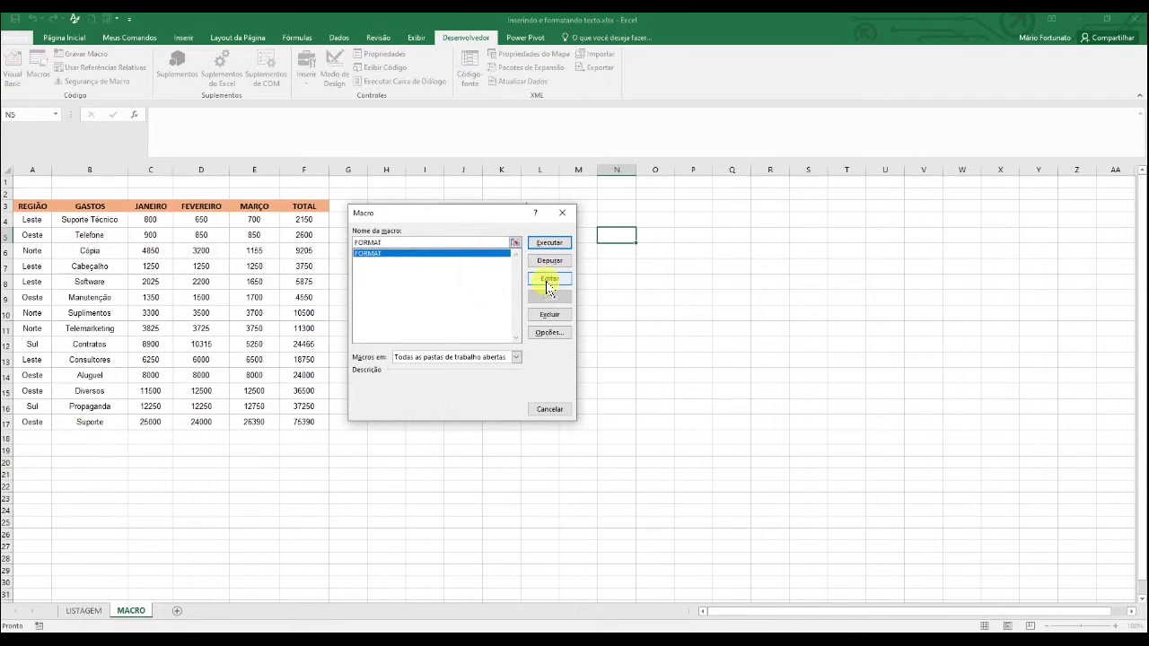
left_click(548, 280)
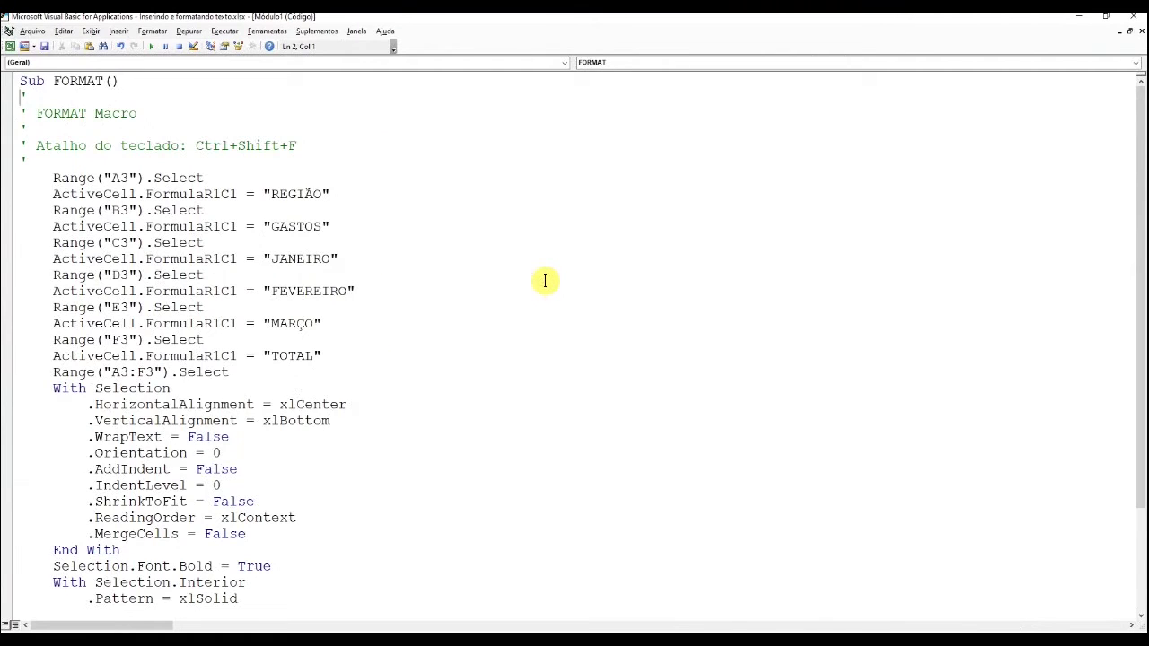
Step: Select the whole block of FORMAT's header-writing statements to review it
scroll(545, 281, "down", 3)
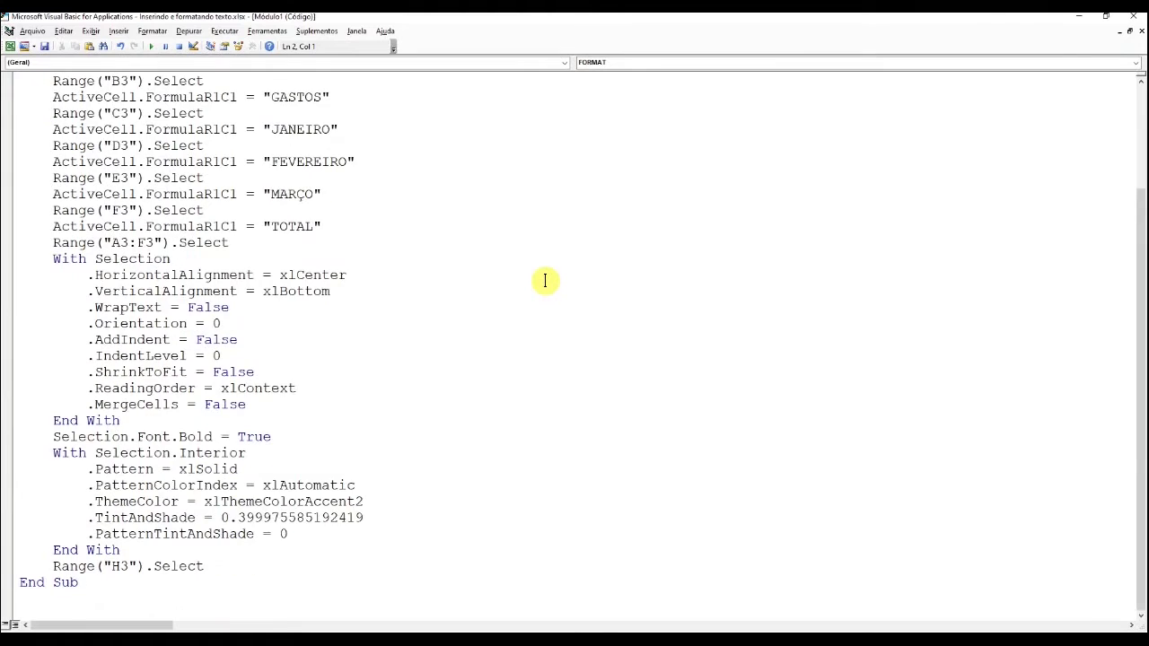
scroll(545, 281, "up", 3)
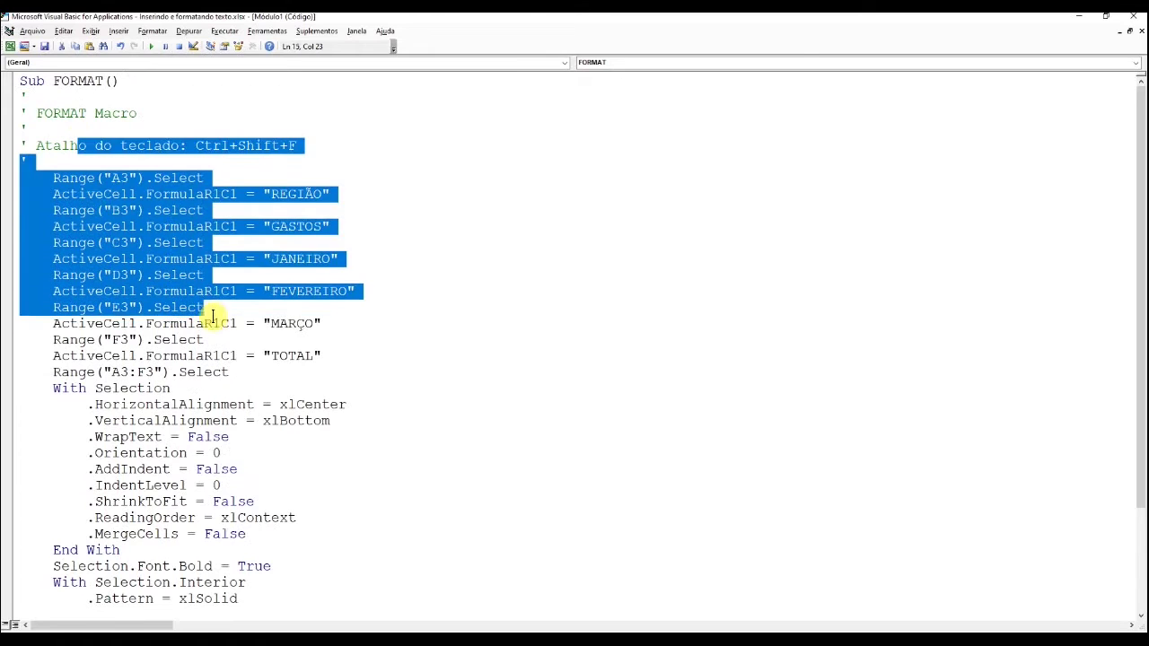
left_click_drag(77, 142, 235, 420)
scroll(216, 353, "down", 3)
left_click(216, 353)
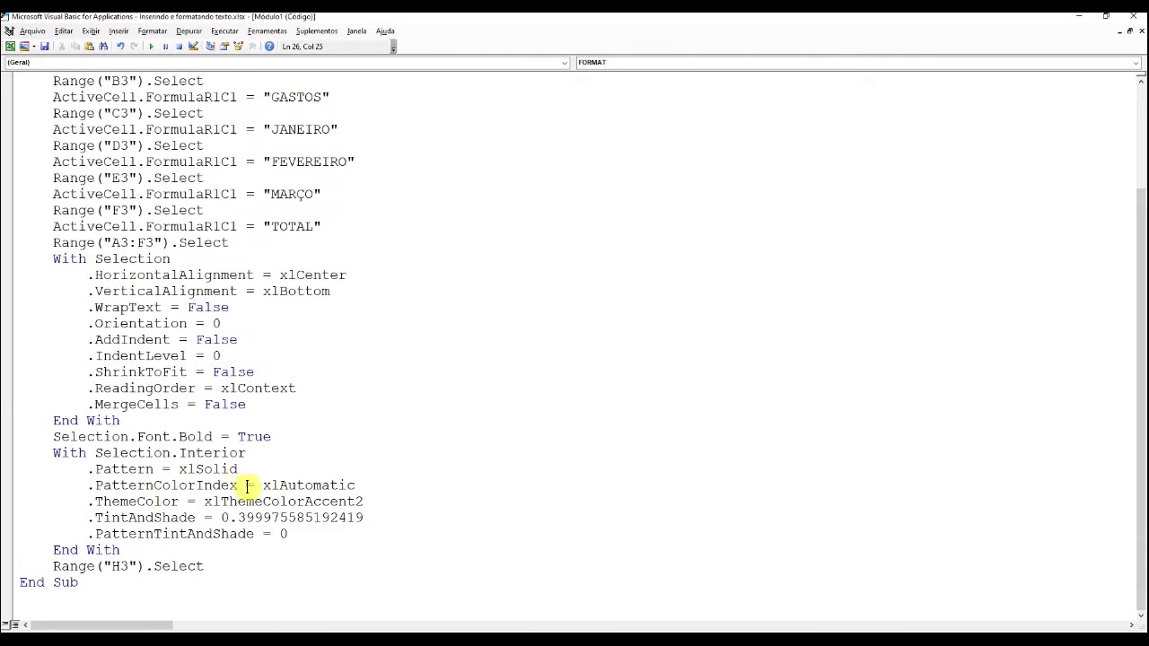
scroll(383, 466, "up", 3)
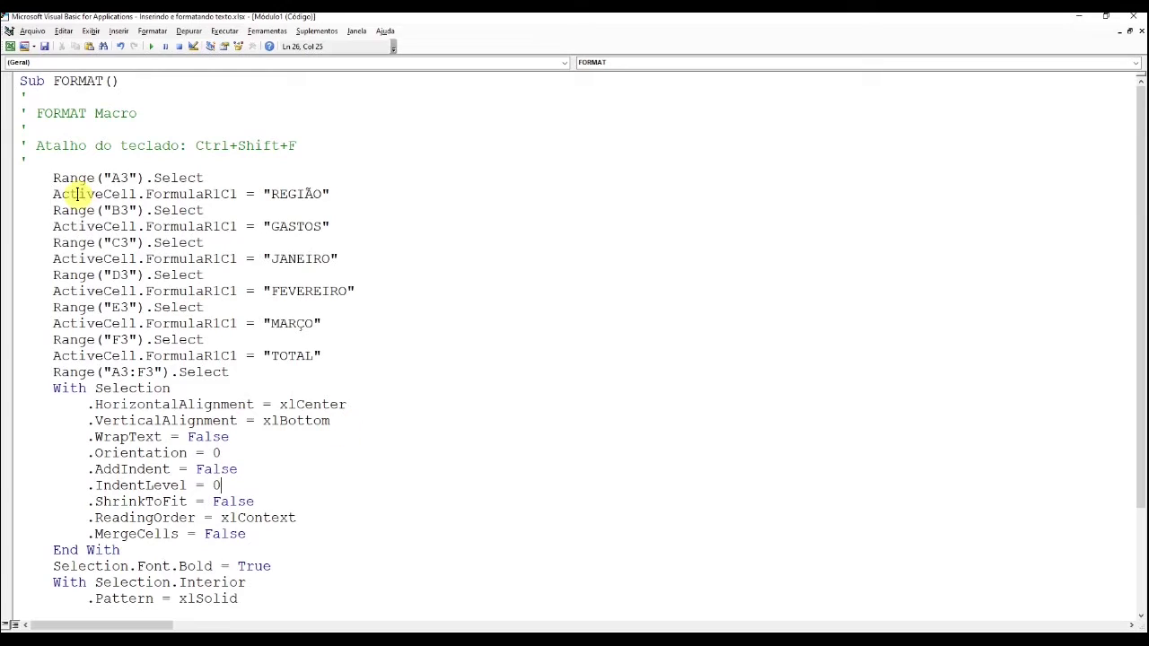
Step: Highlight Range, the A3 reference, the value property and the REGIÃO text on the first header line
left_click_drag(53, 176, 224, 175)
left_click(250, 179)
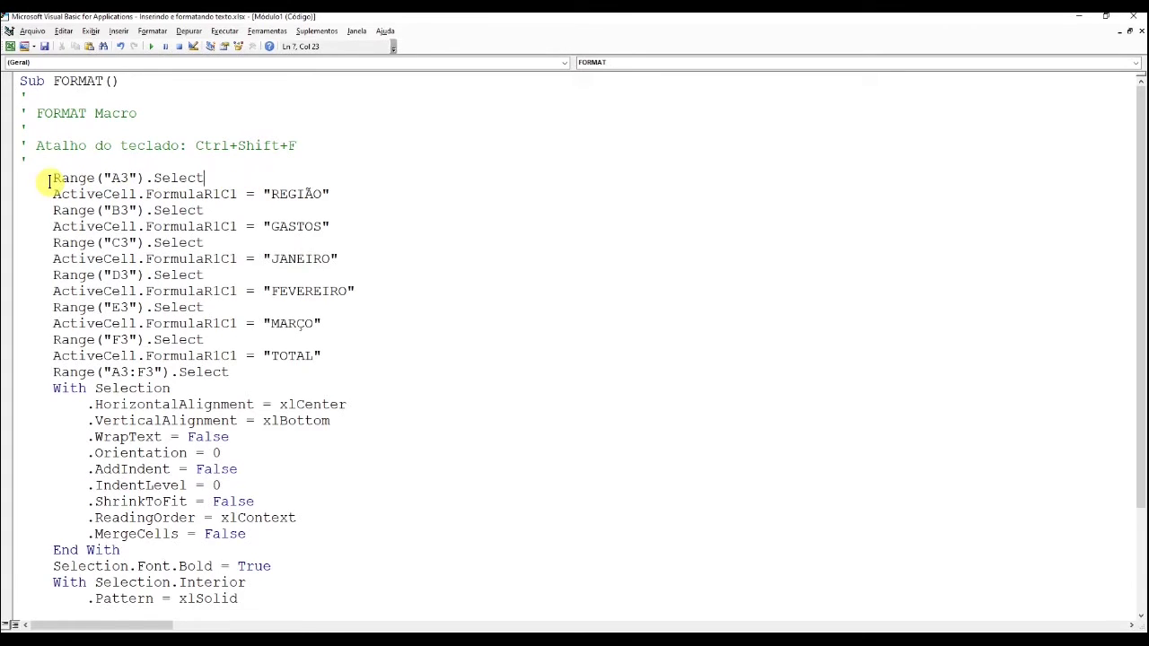
left_click_drag(103, 175, 135, 175)
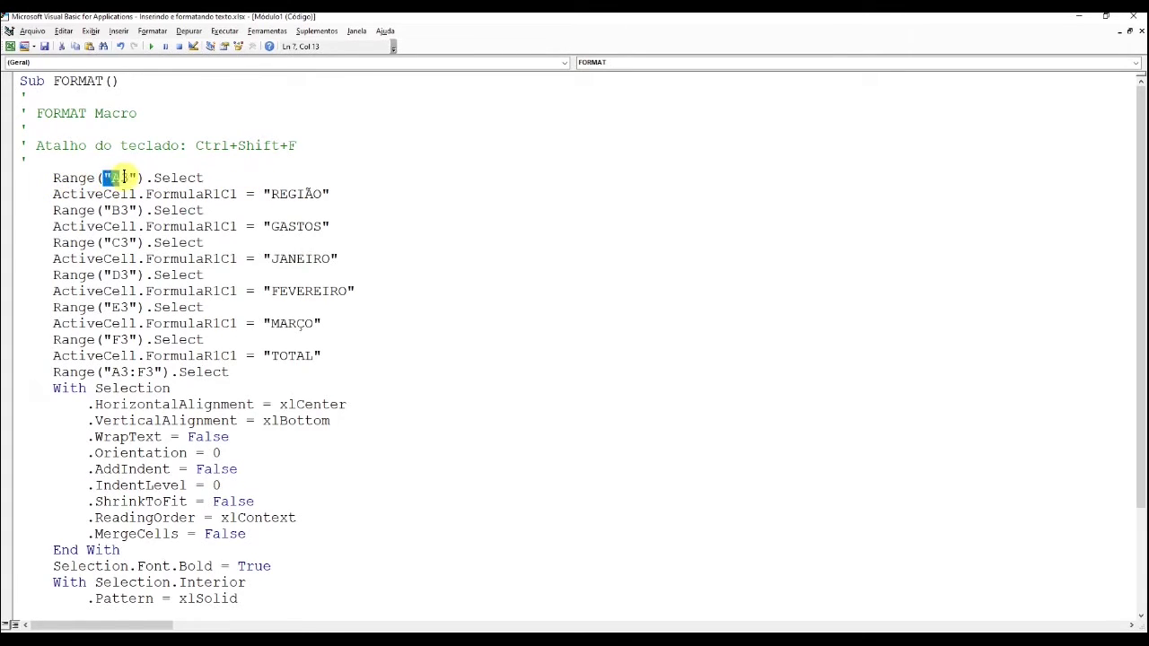
left_click(314, 179)
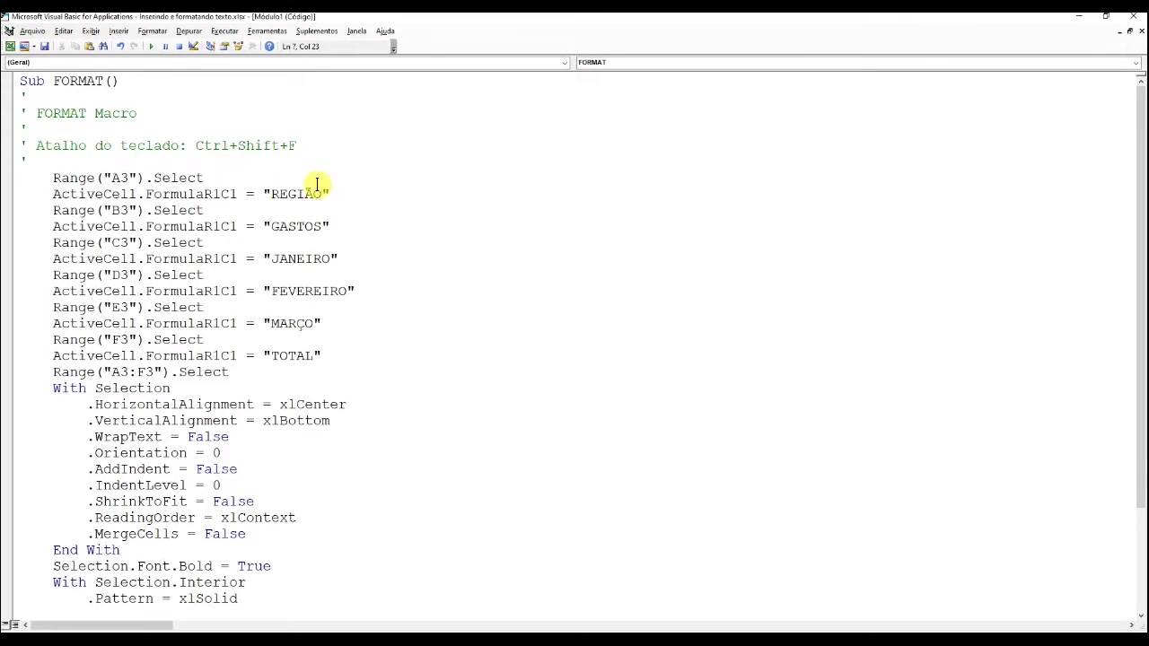
left_click_drag(60, 194, 282, 192)
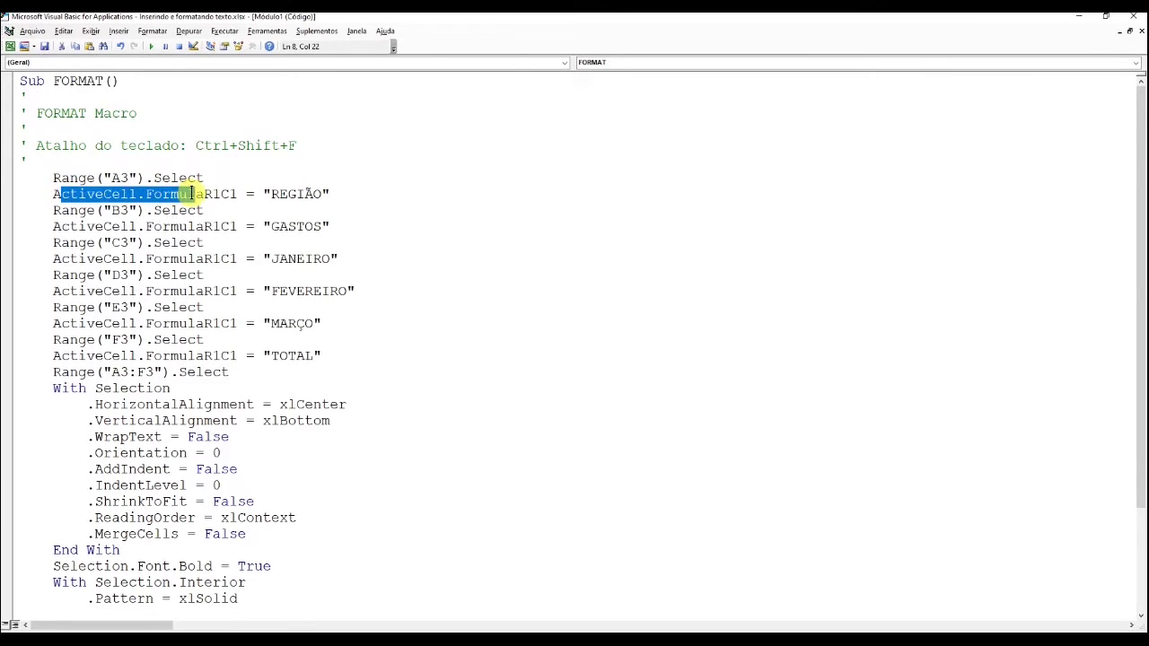
left_click(282, 192)
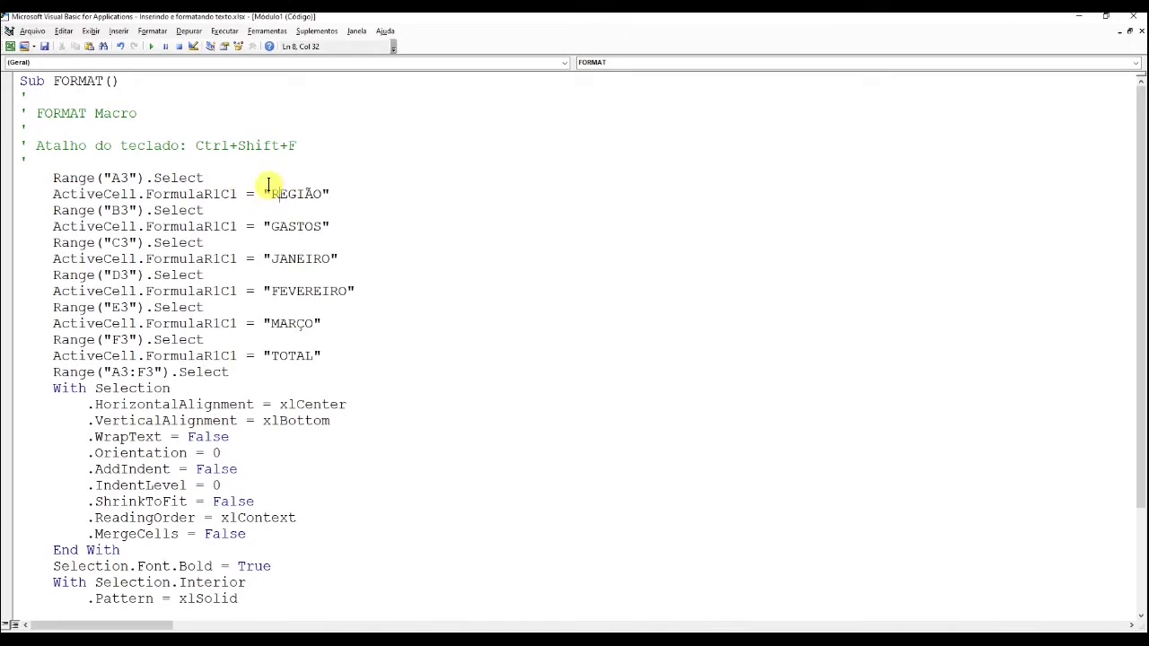
left_click_drag(267, 193, 322, 193)
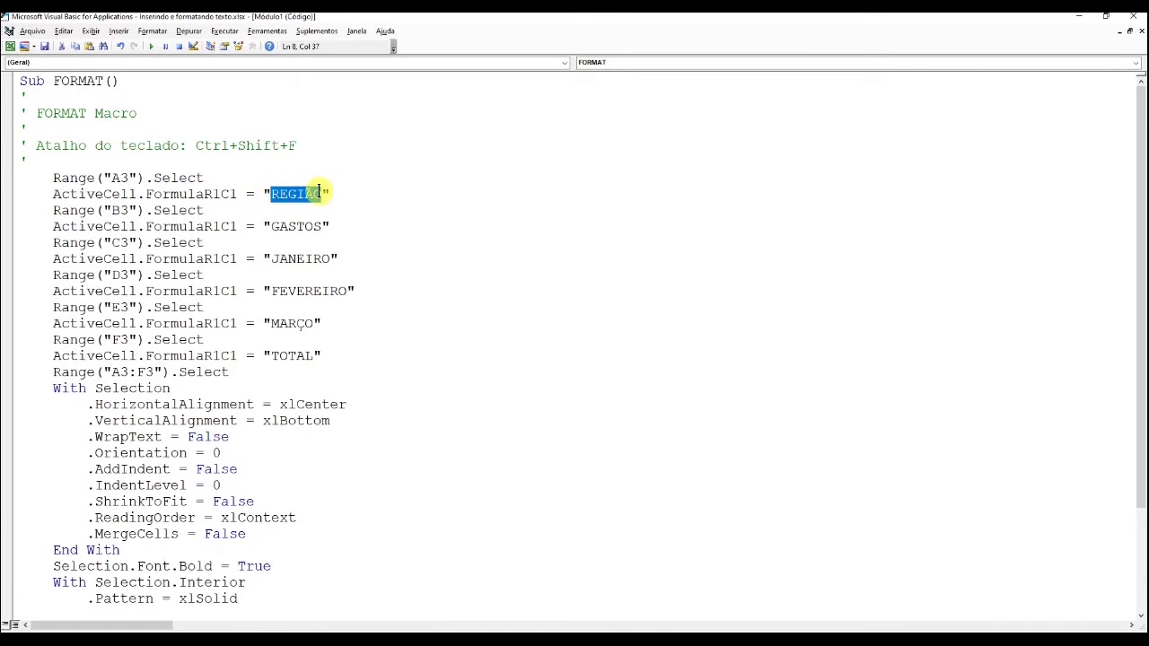
Step: Back in Excel, check the REGIÃO, GASTOS and JANEIRO headers, then choose Atribuir macro on Botão 3
left_click(1129, 31)
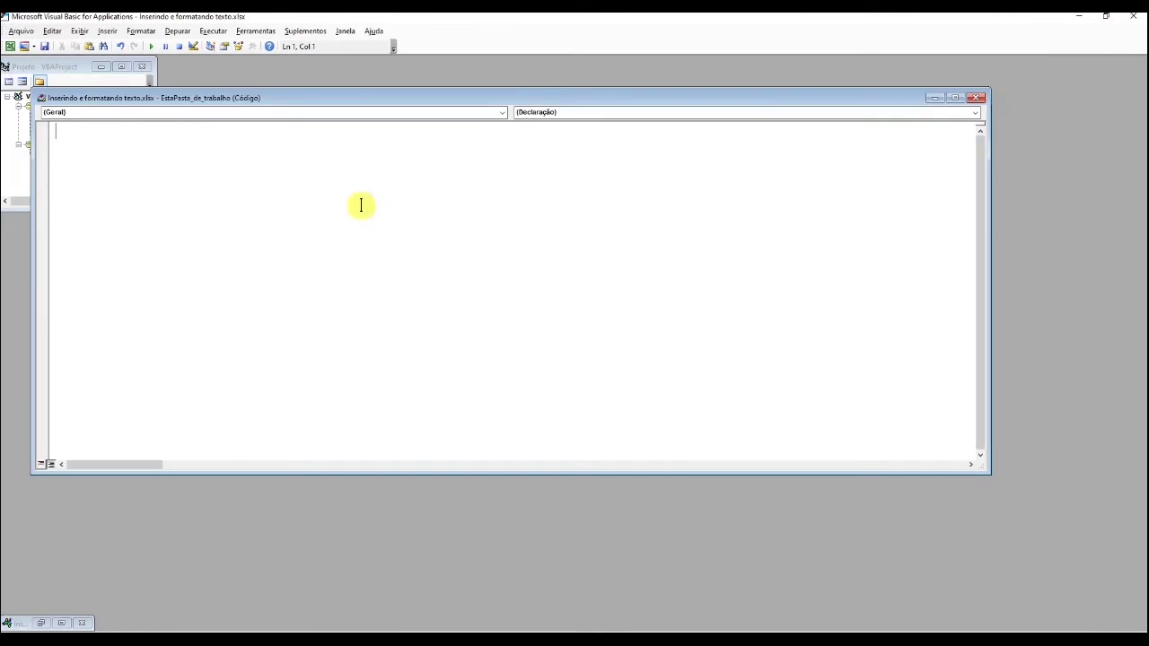
left_click(1078, 16)
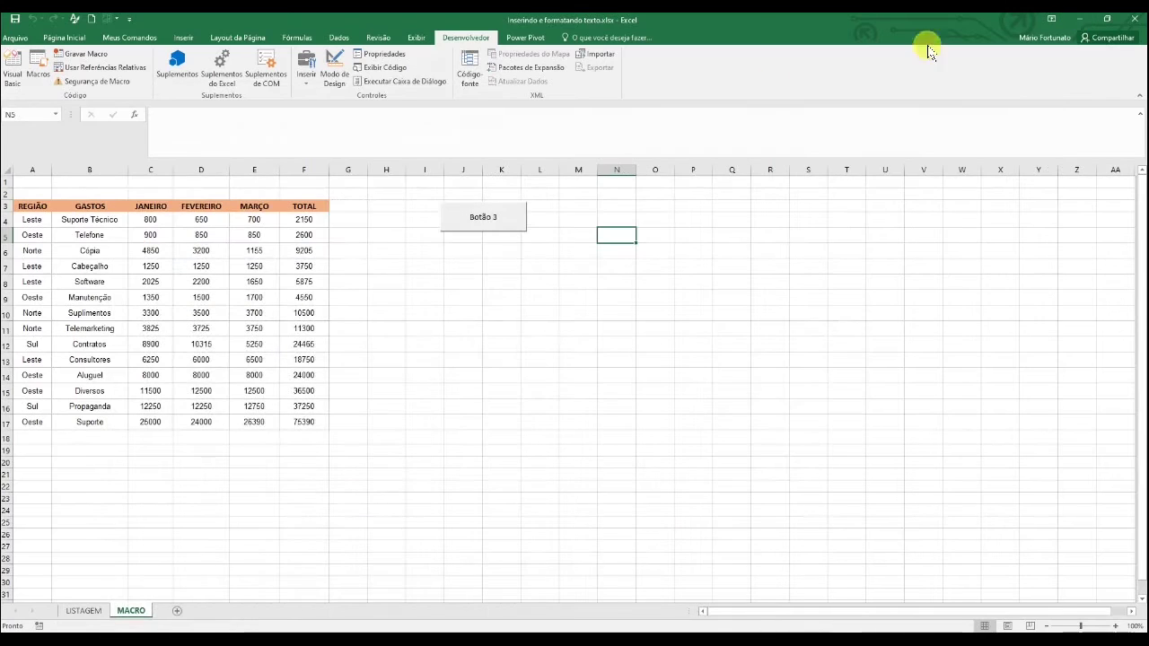
left_click(23, 208)
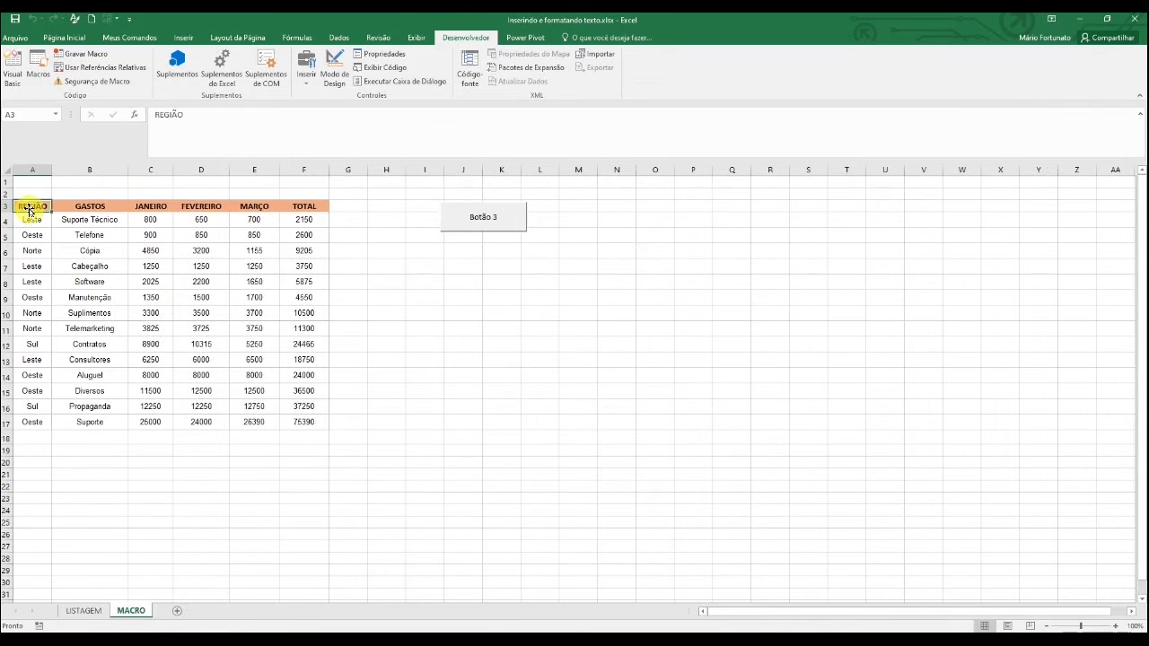
left_click(67, 207)
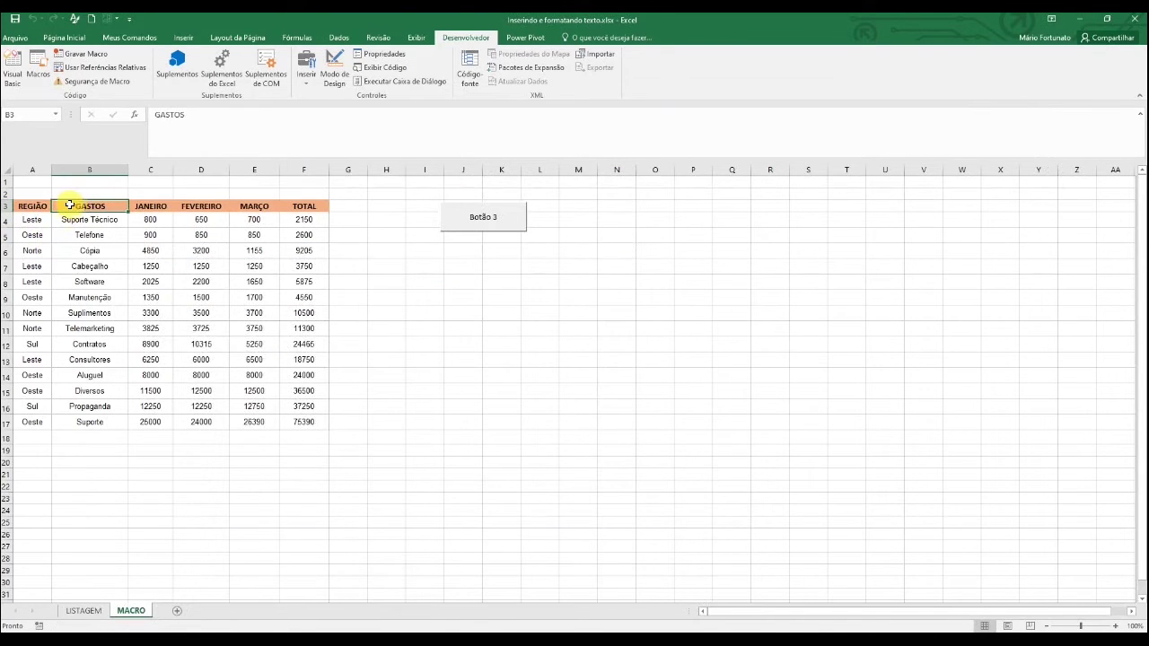
left_click(148, 207)
right_click(492, 226)
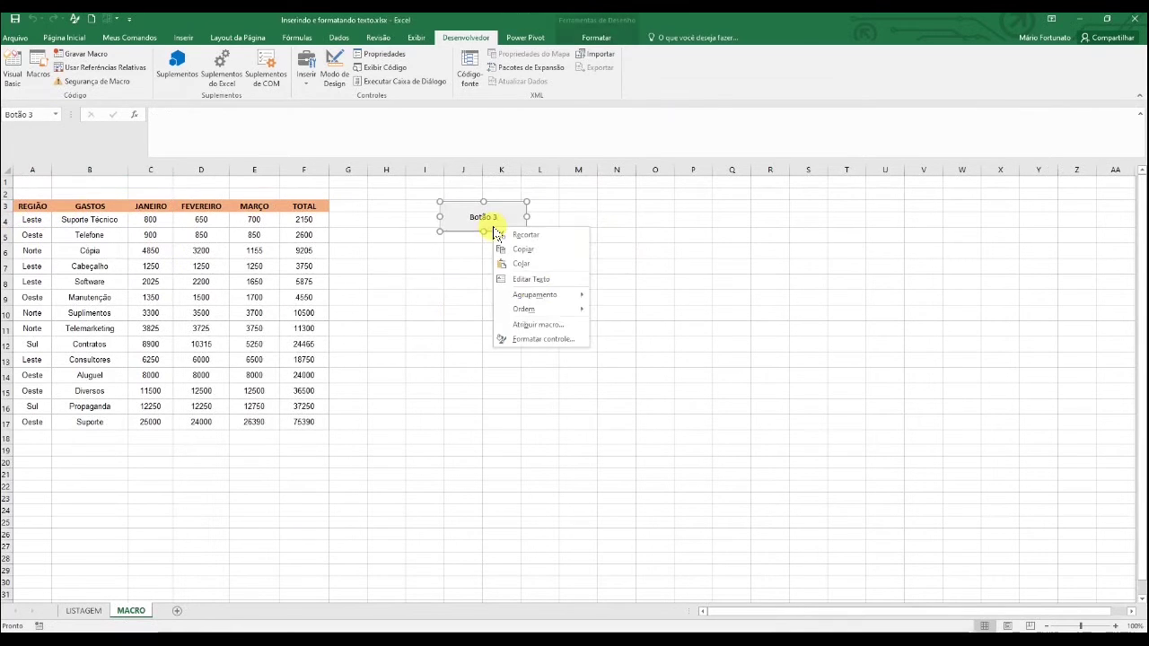
left_click(527, 325)
Step: Open FORMAT with Editar and replace the GASTOS header text with CUSTOS
left_click(606, 240)
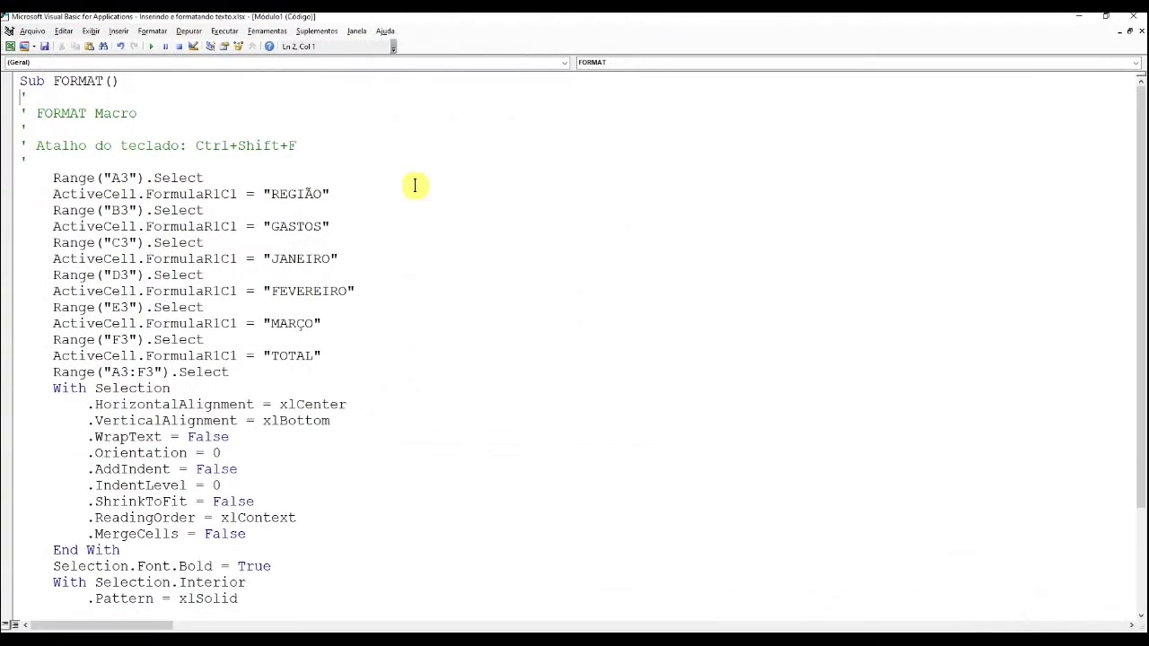
left_click_drag(269, 193, 309, 194)
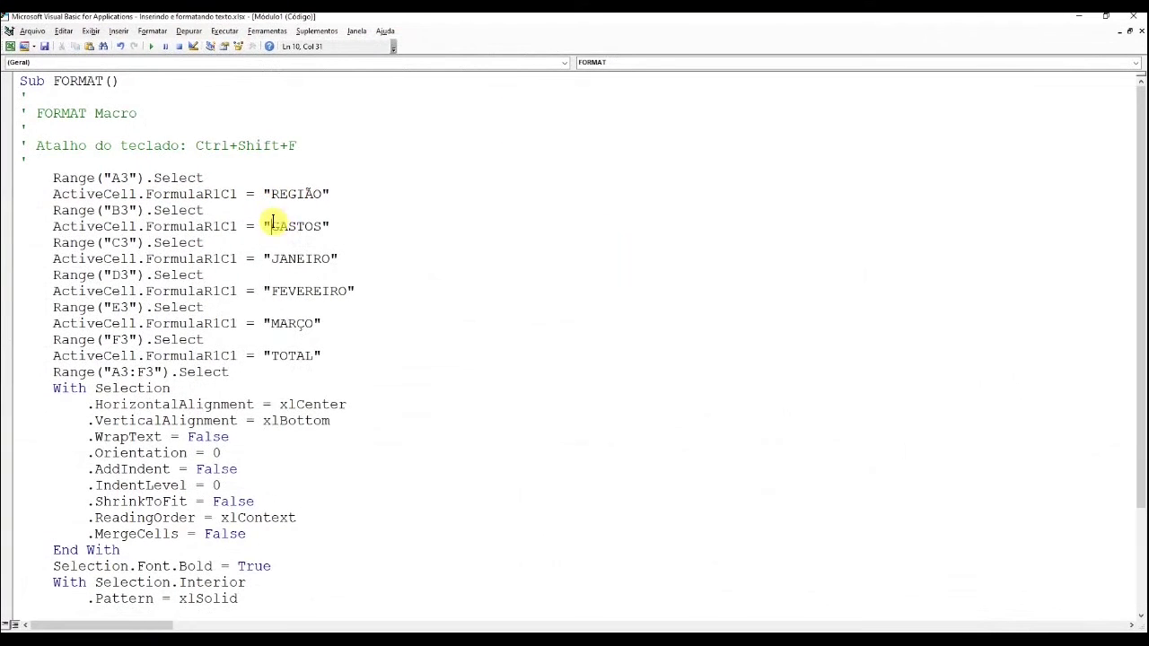
left_click_drag(271, 227, 317, 224)
left_click(277, 307)
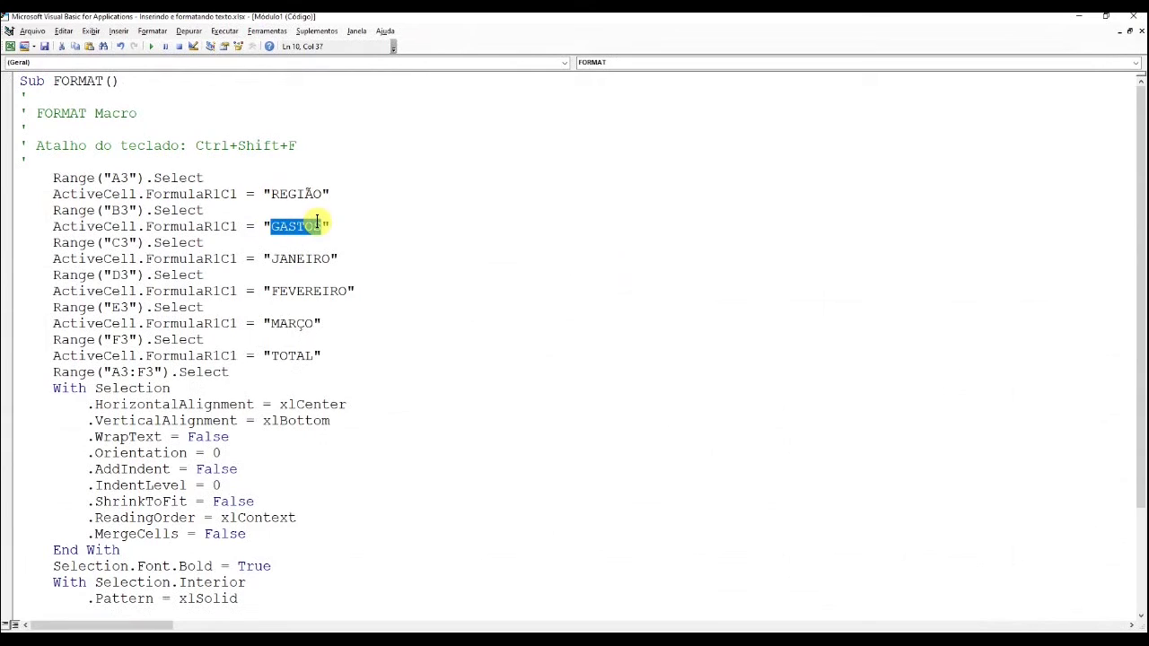
type("cu")
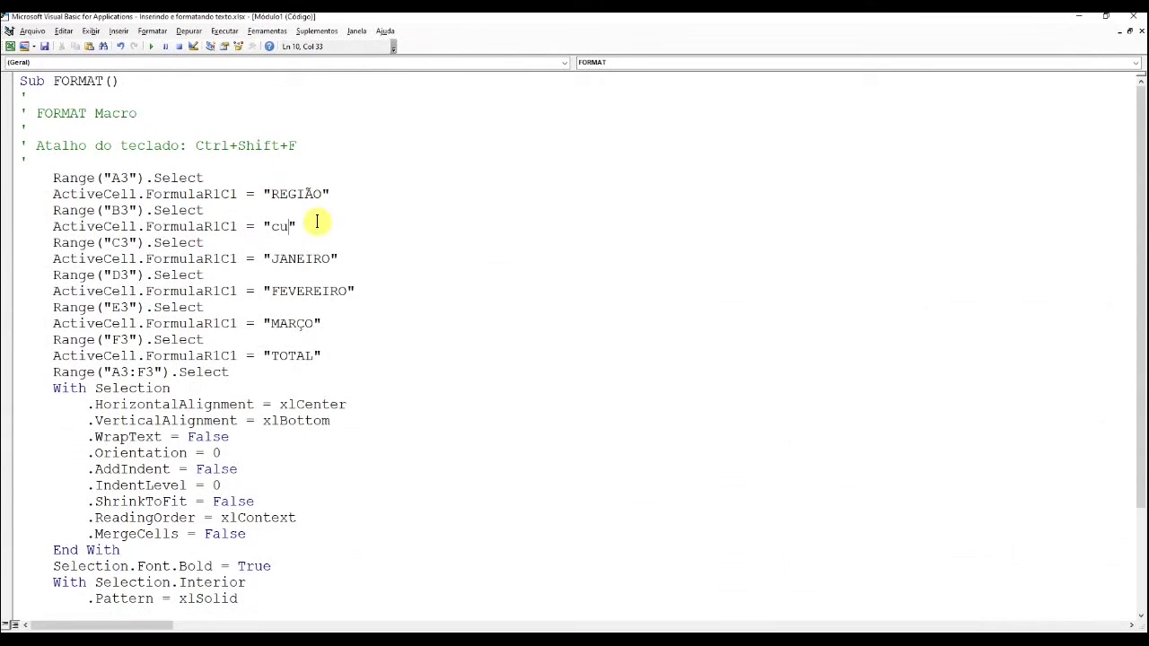
type("stos")
key("BackSpace")
key("BackSpace")
key("BackSpace")
key("BackSpace")
key("BackSpace")
key("BackSpace")
type("CUS")
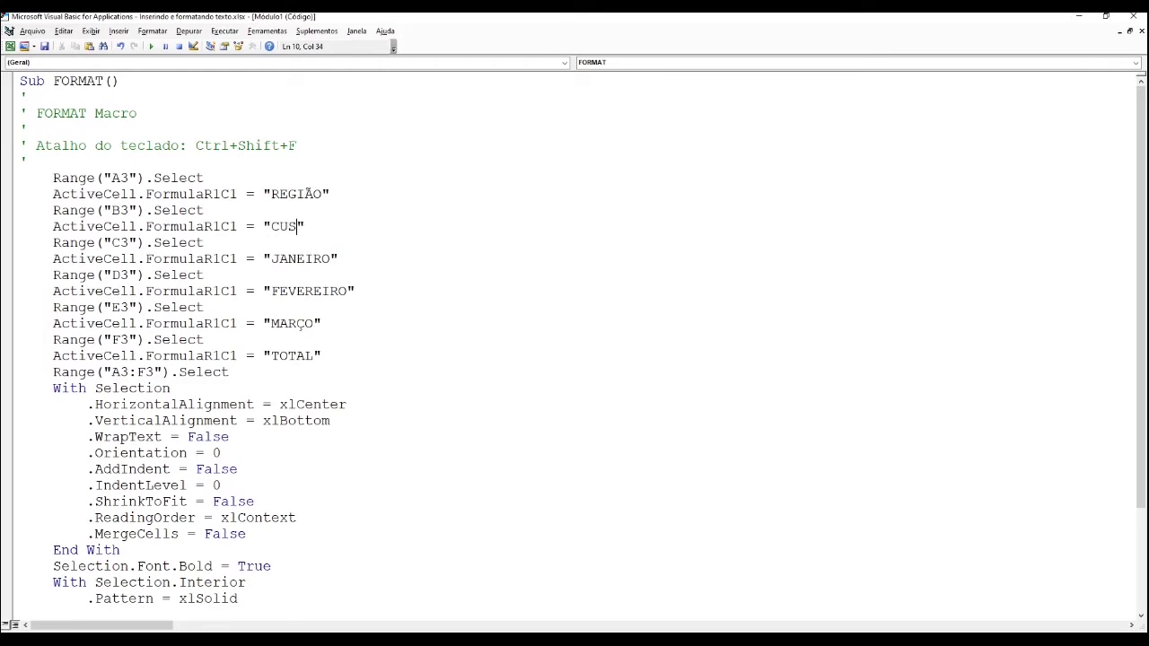
type("TOS")
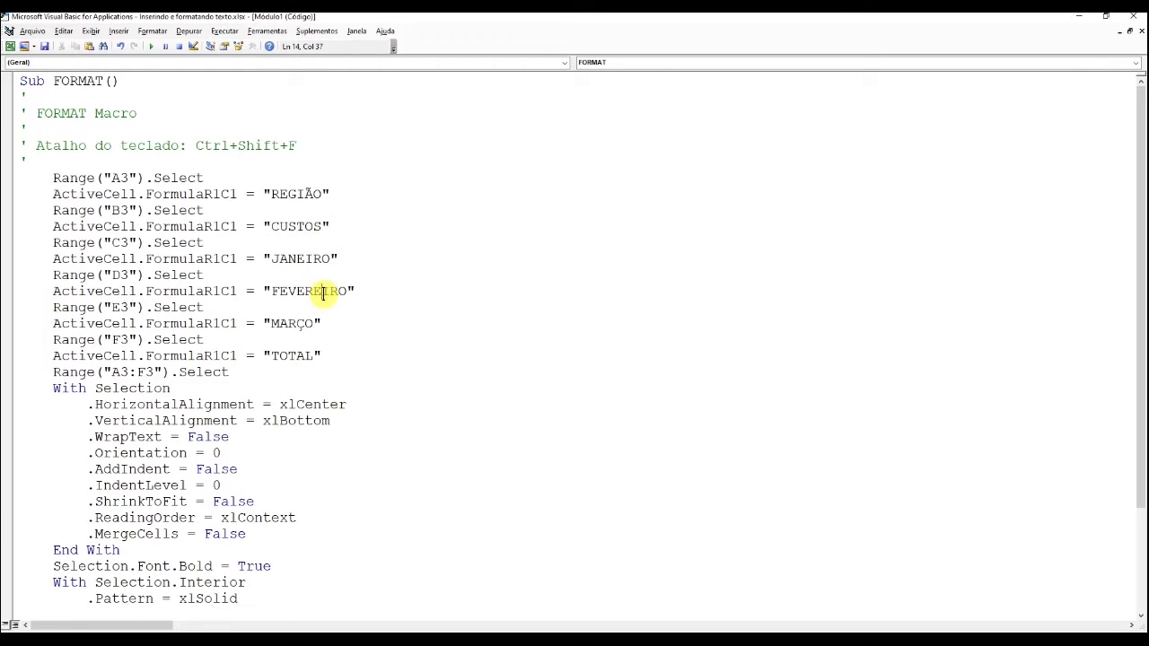
Step: Replace JANEIRO, FEVEREIRO and MARÇO in the code with ABRIL, MAIO and JUNHO
left_click(321, 287)
scroll(321, 286, "down", 1)
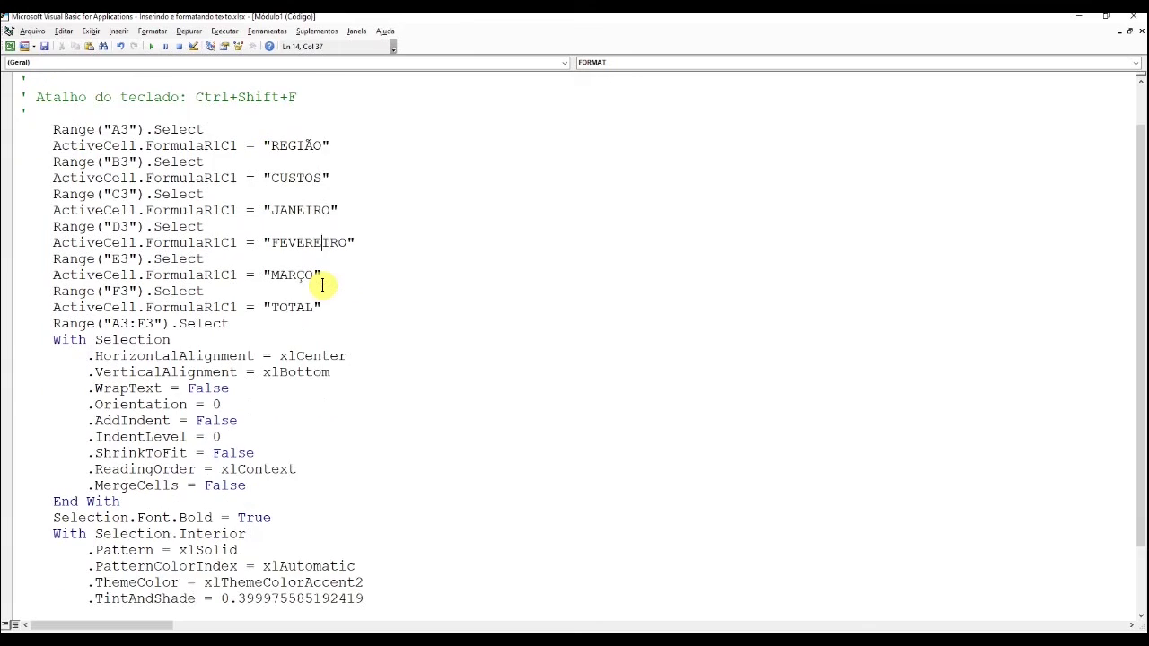
scroll(289, 269, "up", 1)
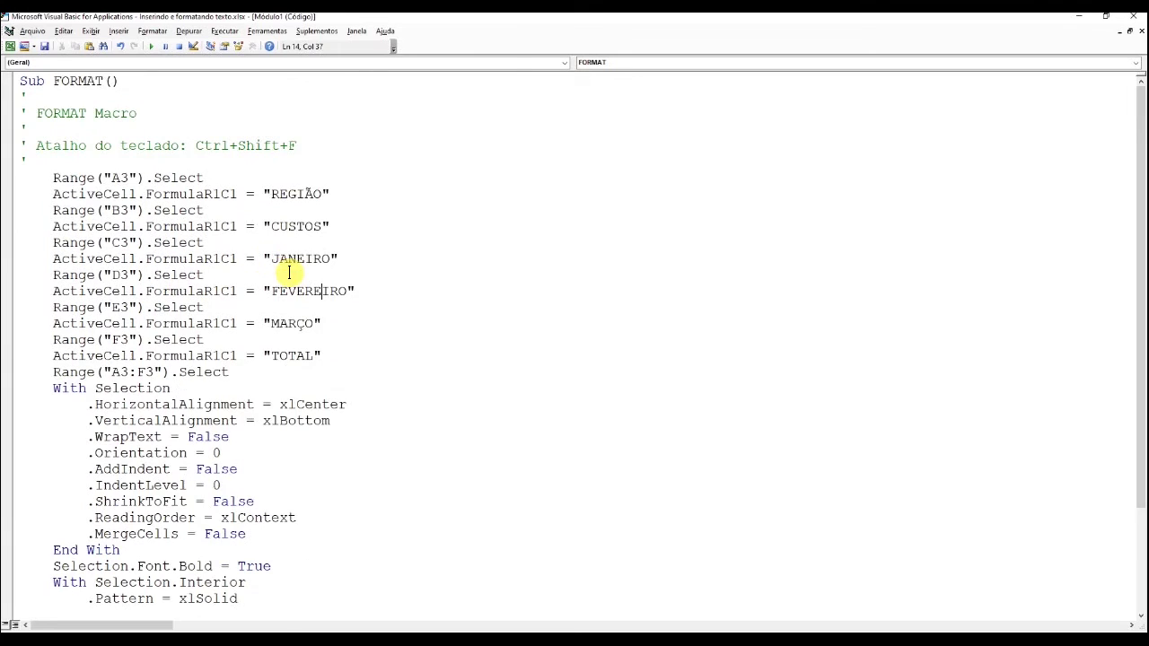
left_click_drag(271, 259, 327, 256)
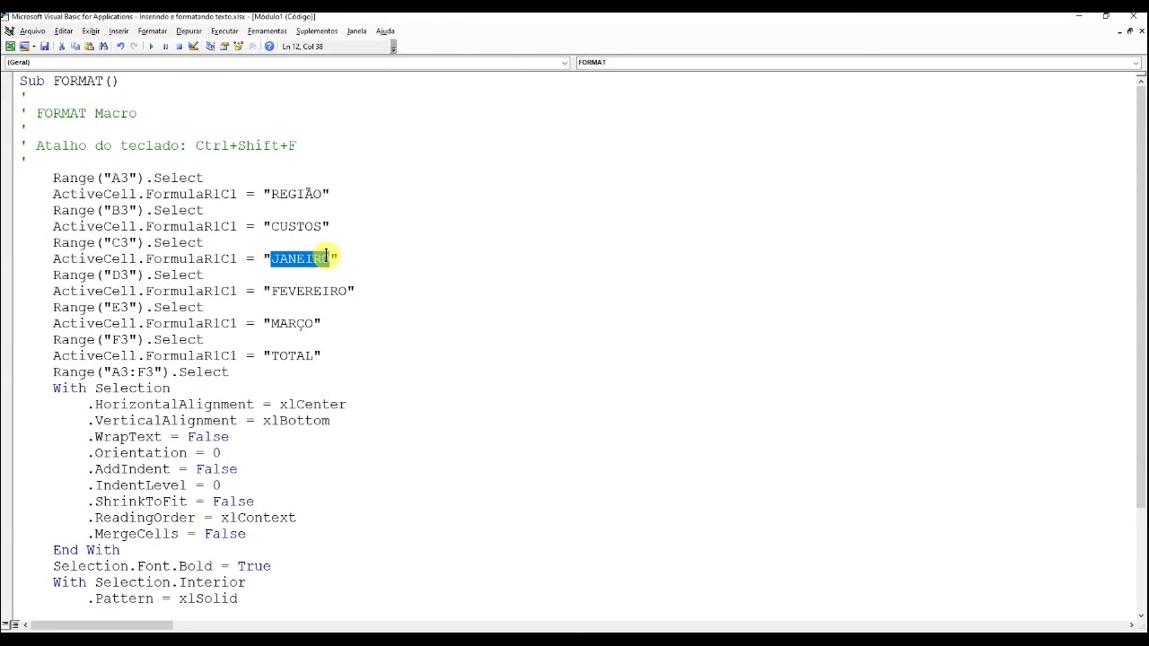
type("AB")
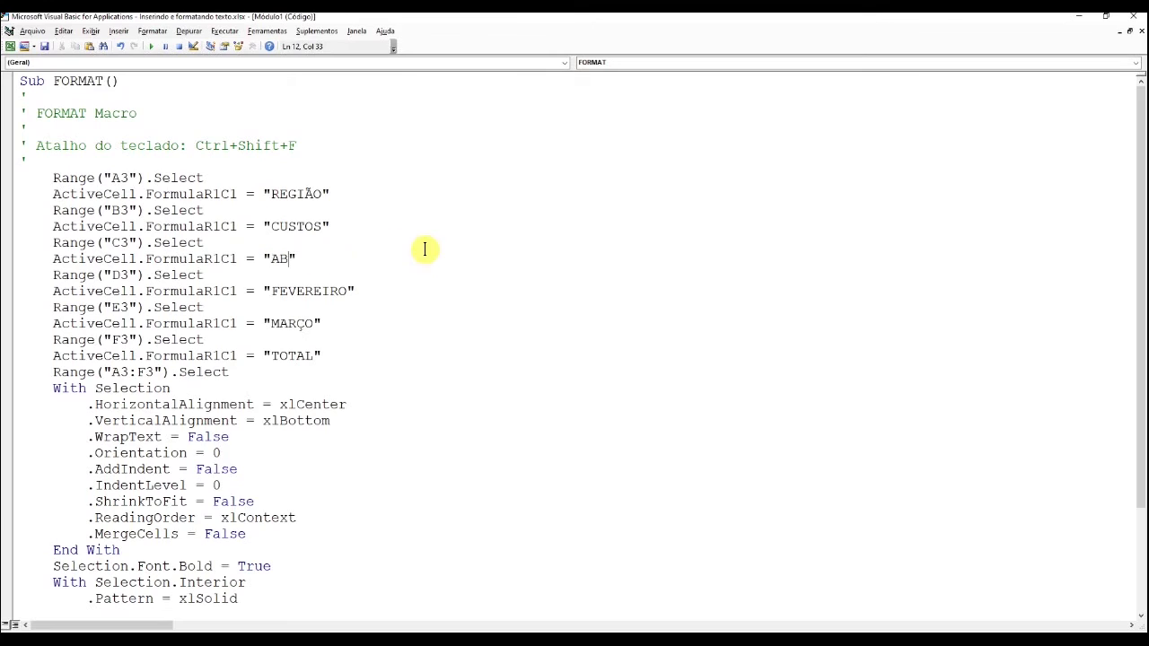
type("RIL")
key("Down")
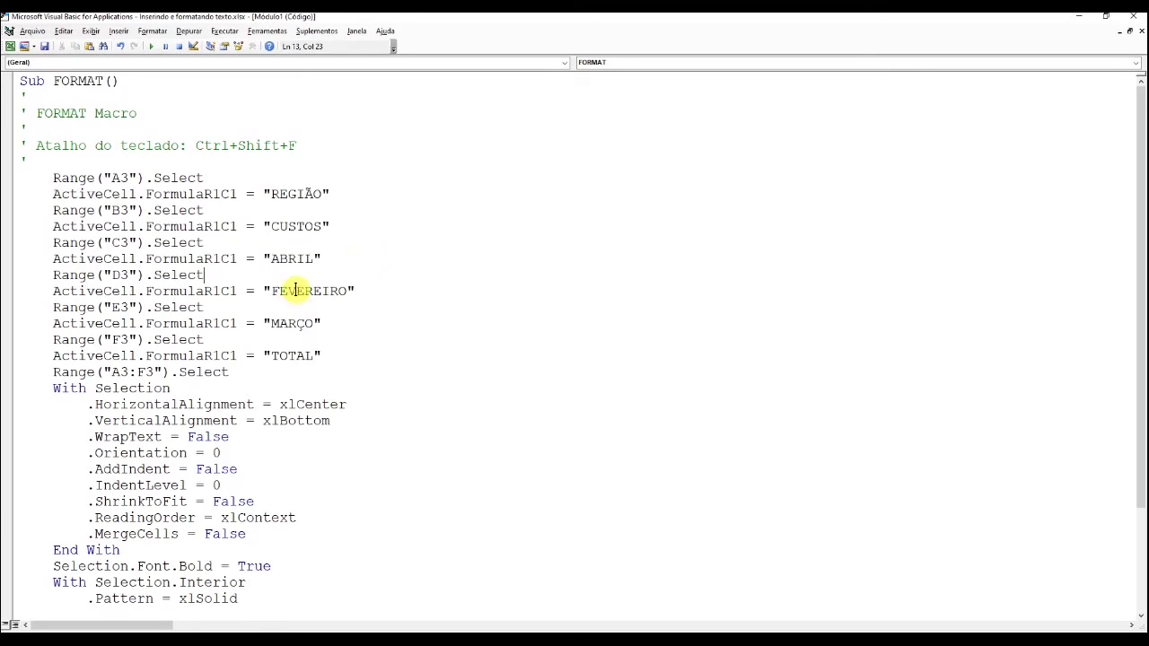
left_click(269, 291, "shift")
double_click(345, 287)
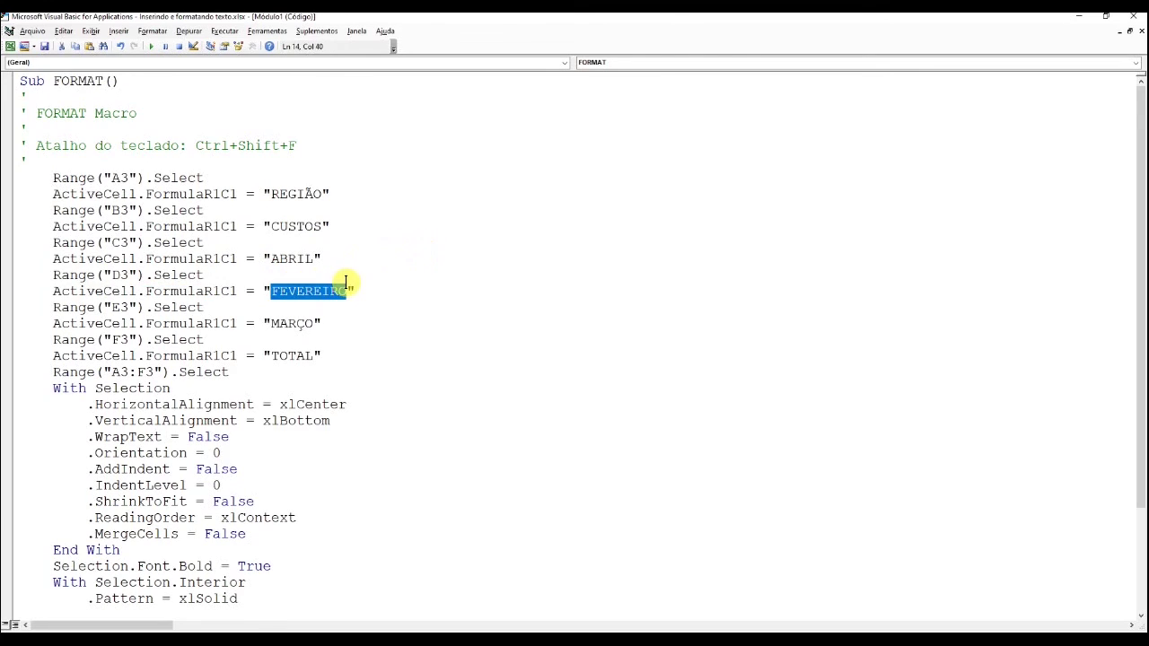
type("MAIO")
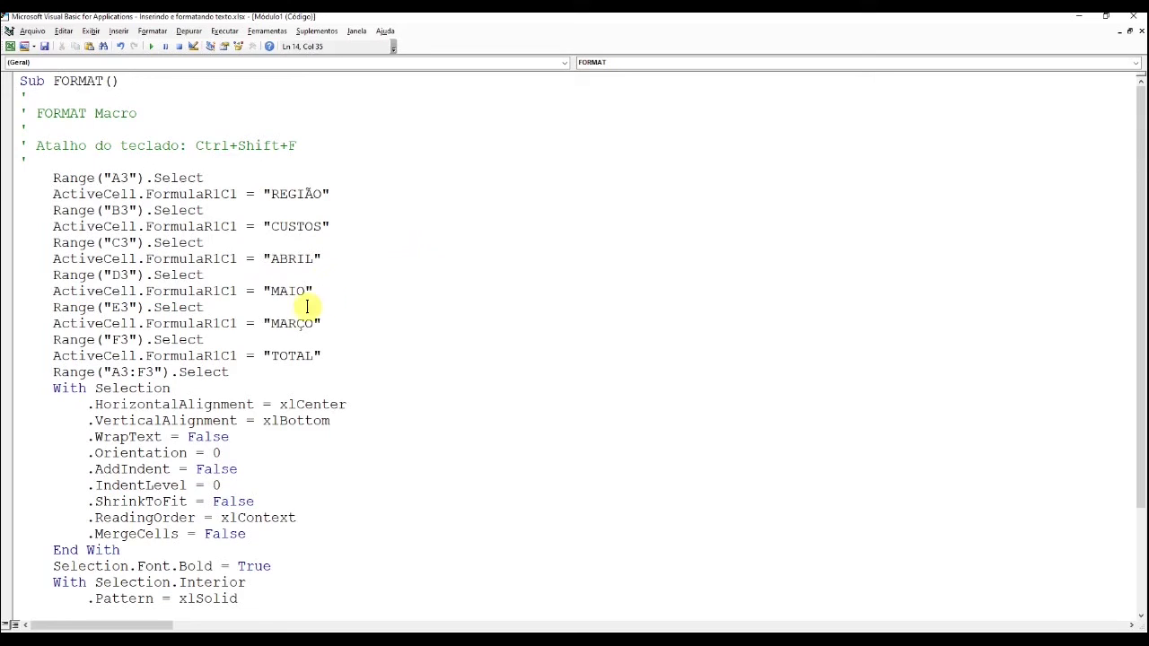
left_click_drag(268, 325, 312, 324)
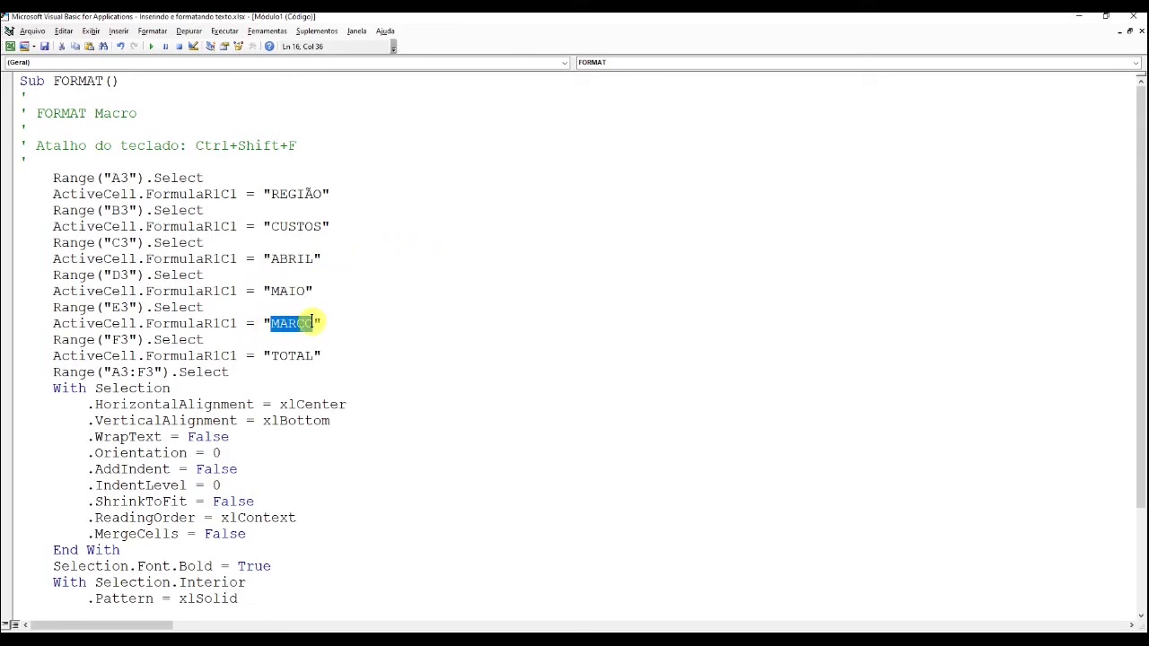
type("JUNHO")
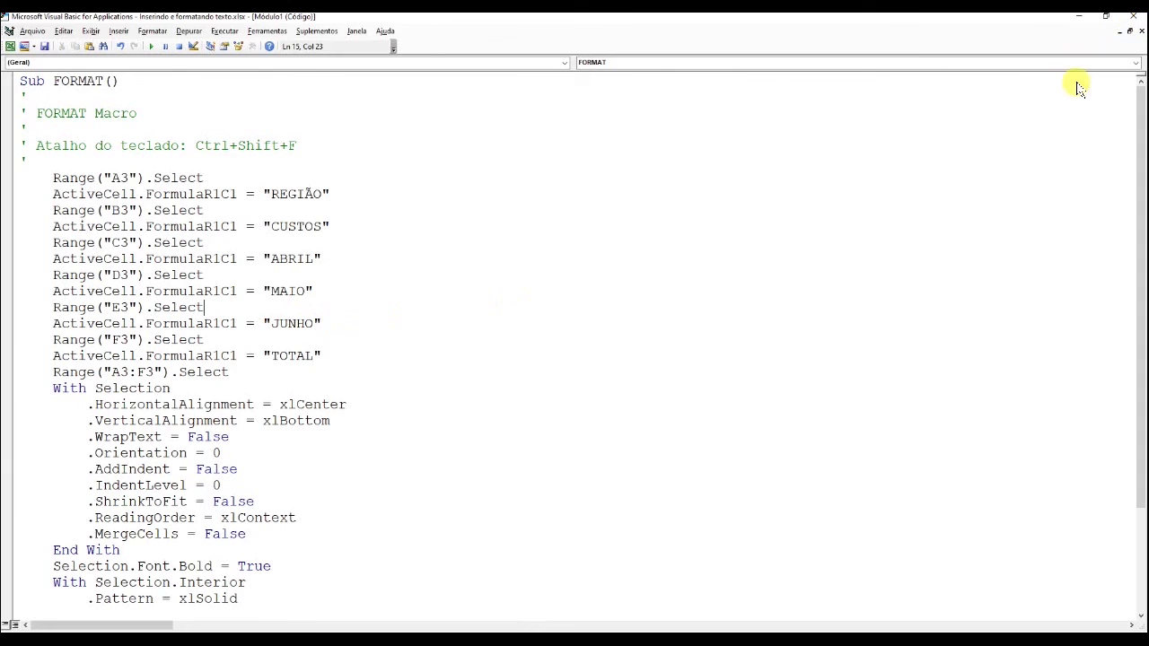
Step: Close the VBA editor, run FORMAT from Botão 3 and check A3:F3 shows CUSTOS, ABRIL, MAIO, JUNHO
left_click(1135, 18)
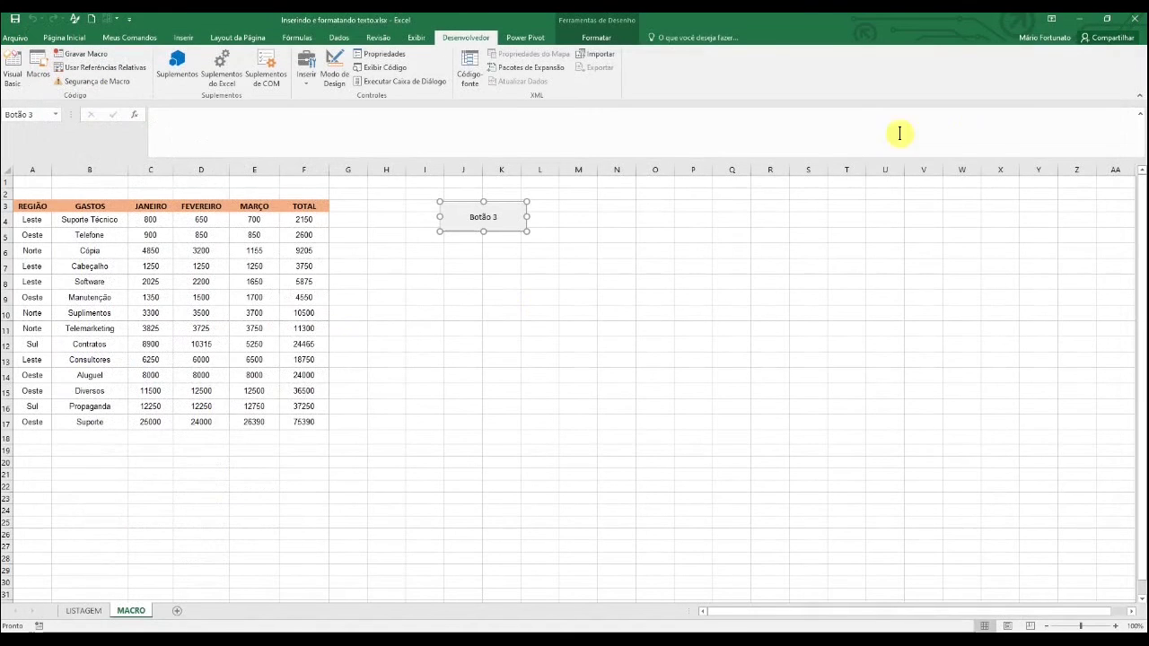
left_click(664, 244)
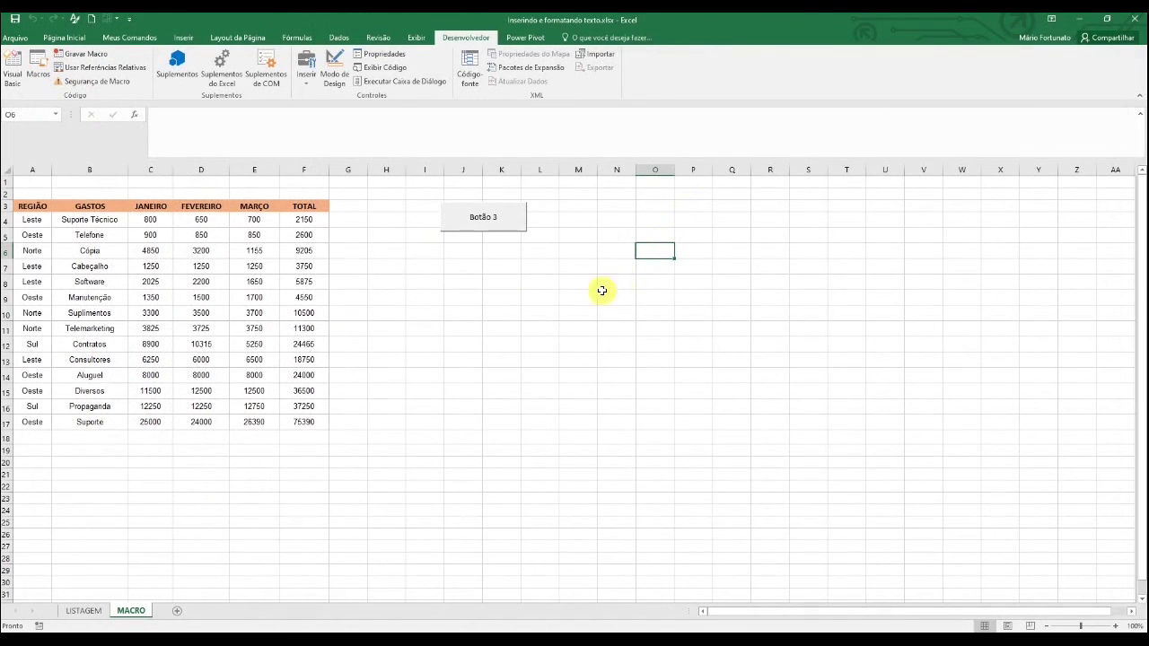
left_click(474, 224)
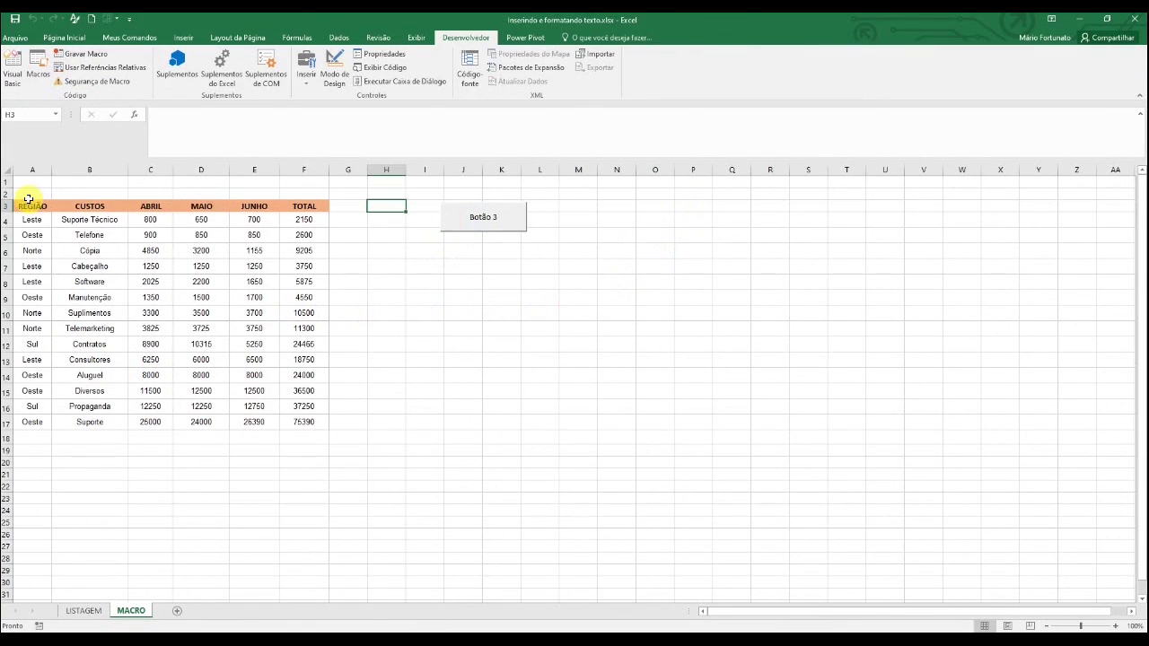
left_click_drag(29, 199, 296, 202)
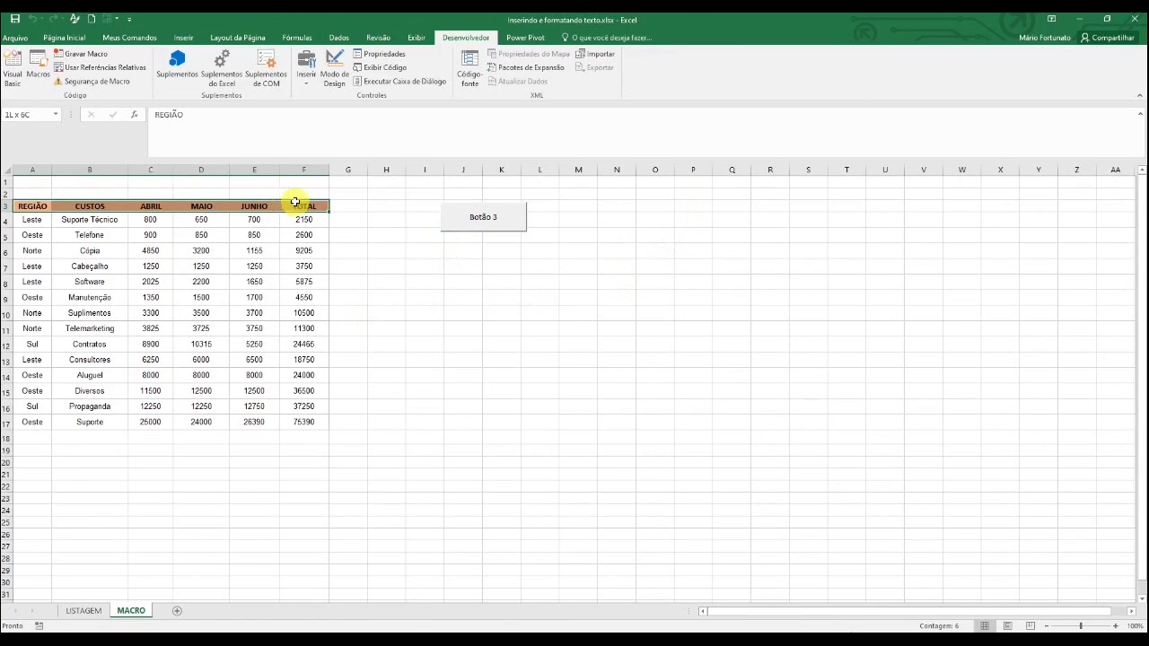
left_click(382, 220)
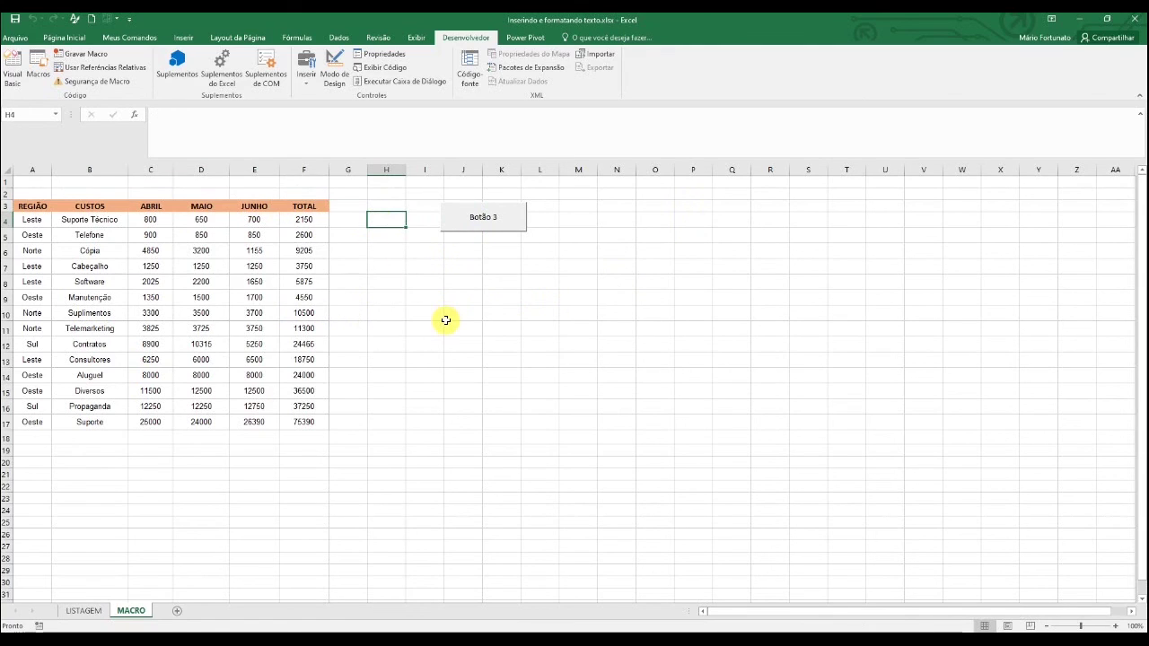